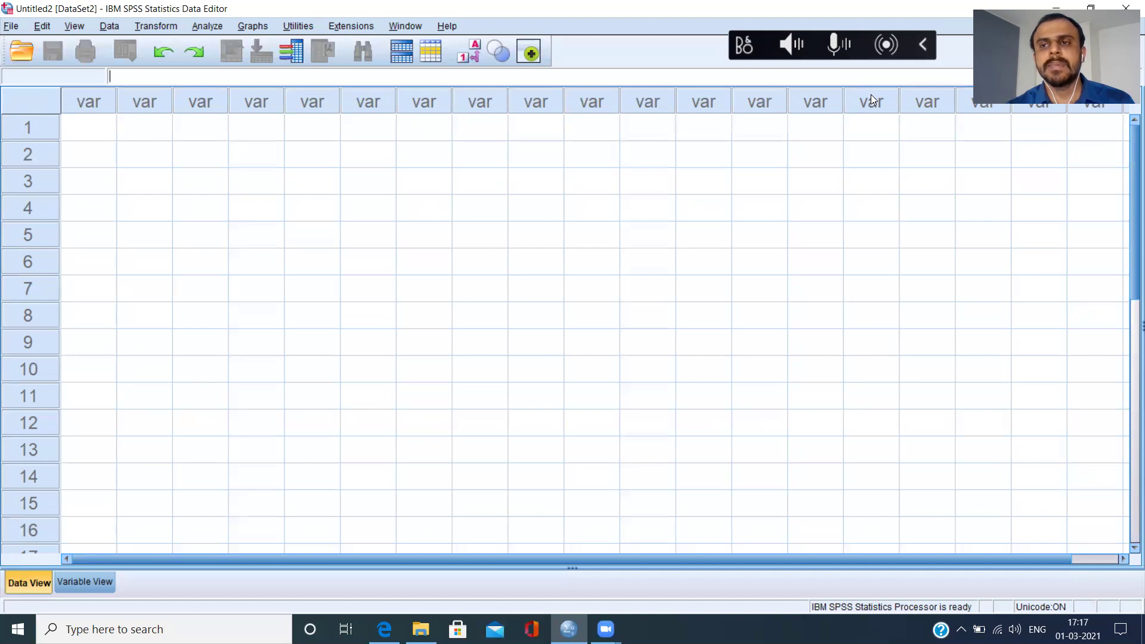
# - Open demo.txt from E:\Spss Source Files in Notepad
pyautogui.moveTo(421, 627)
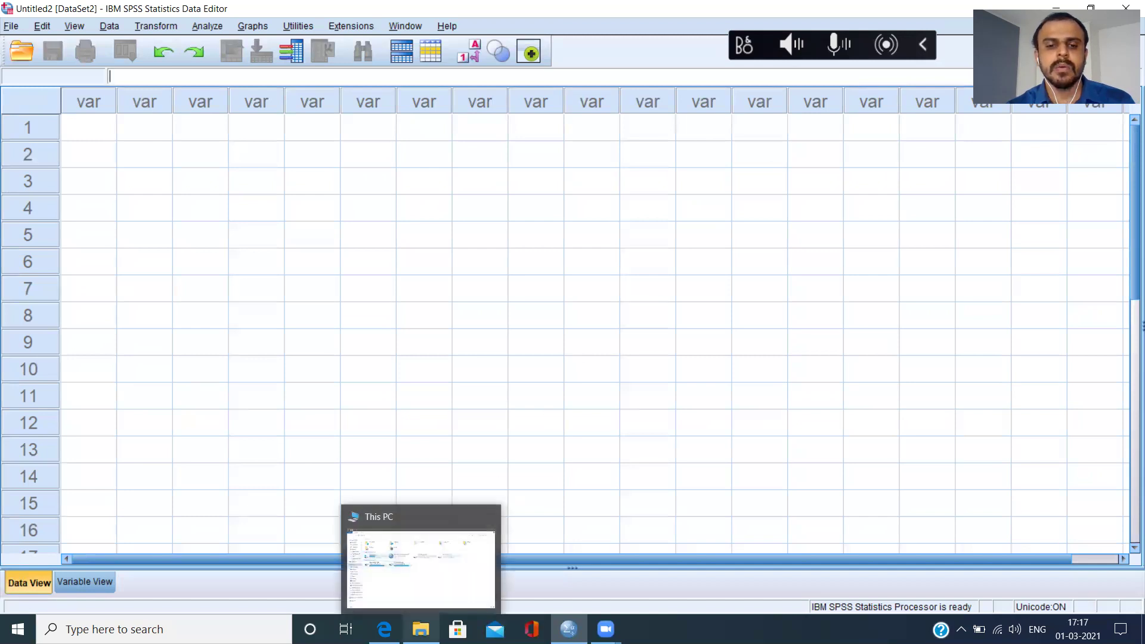
pyautogui.click(397, 564)
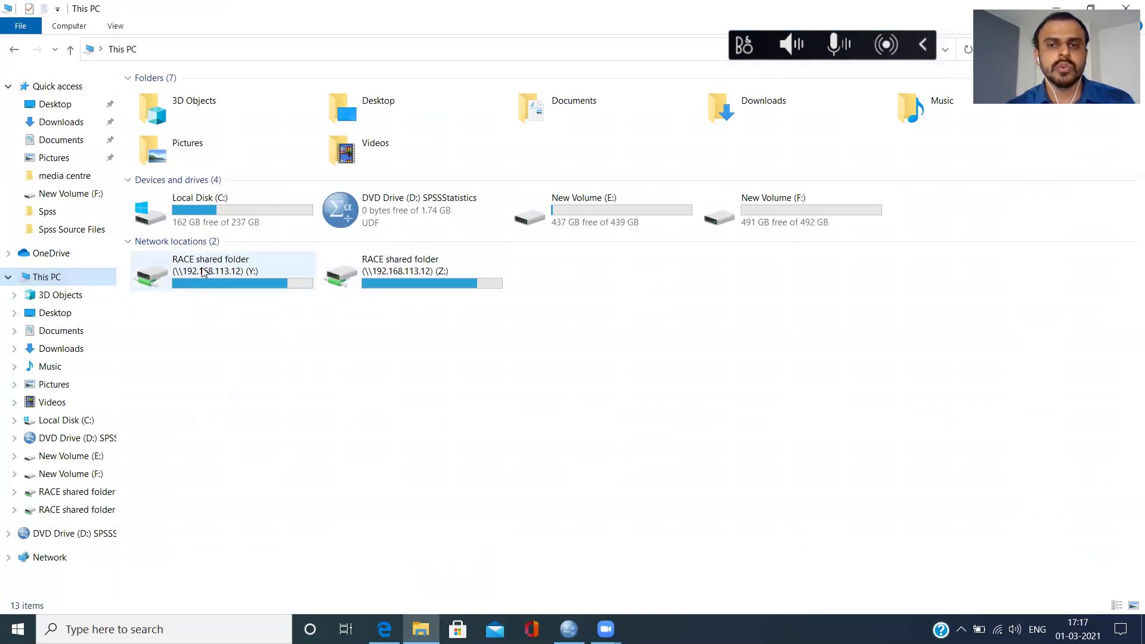
pyautogui.doubleClick(609, 211)
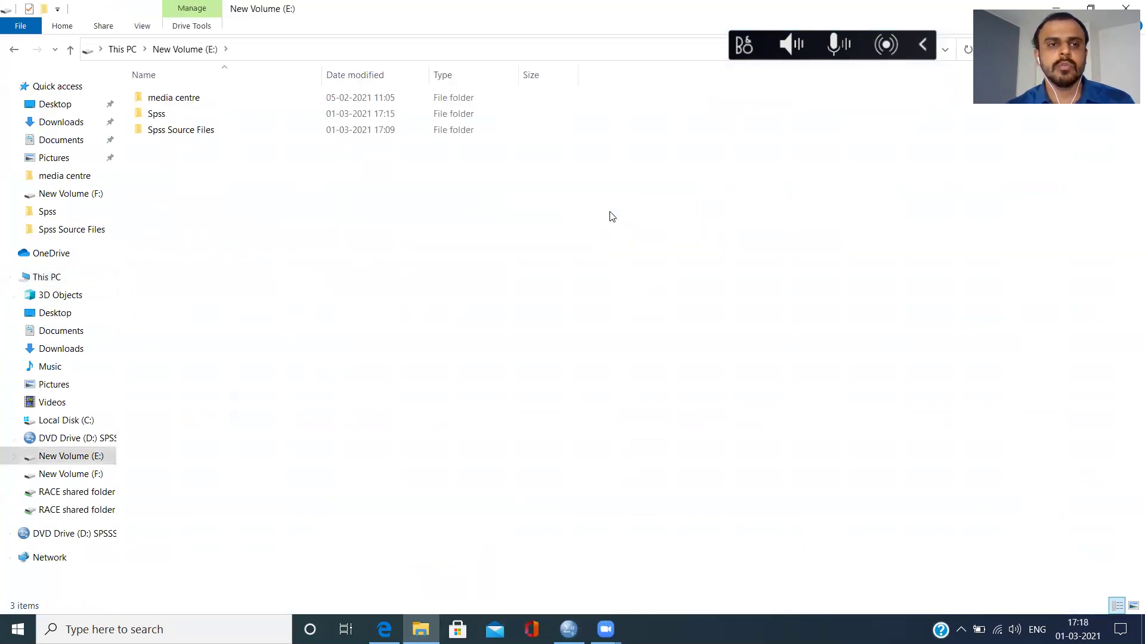
pyautogui.doubleClick(177, 131)
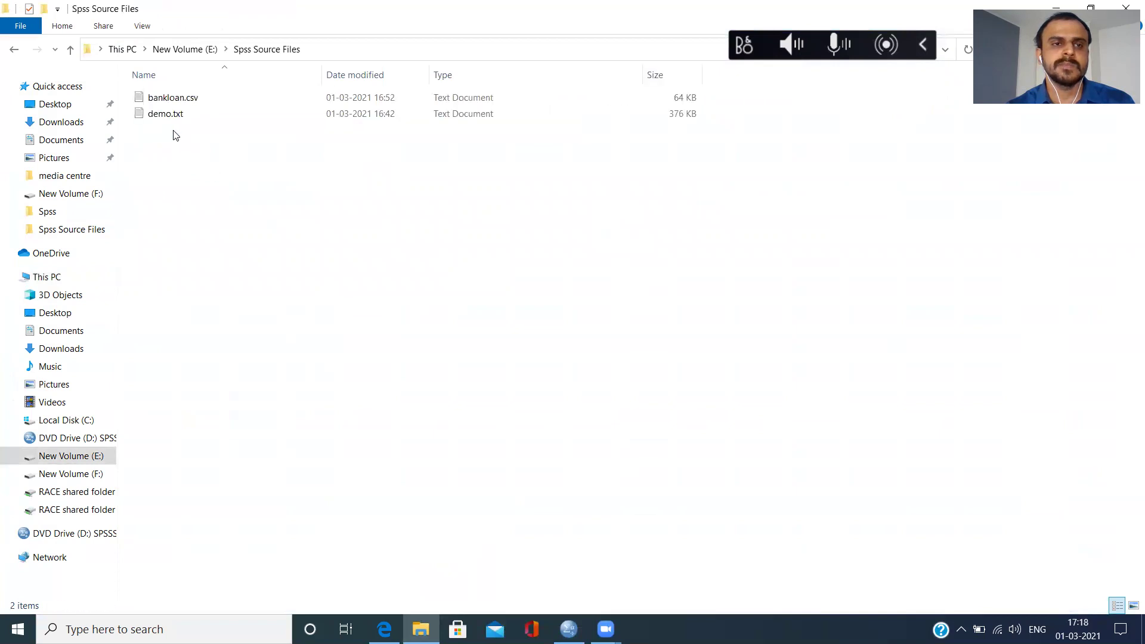
pyautogui.doubleClick(166, 114)
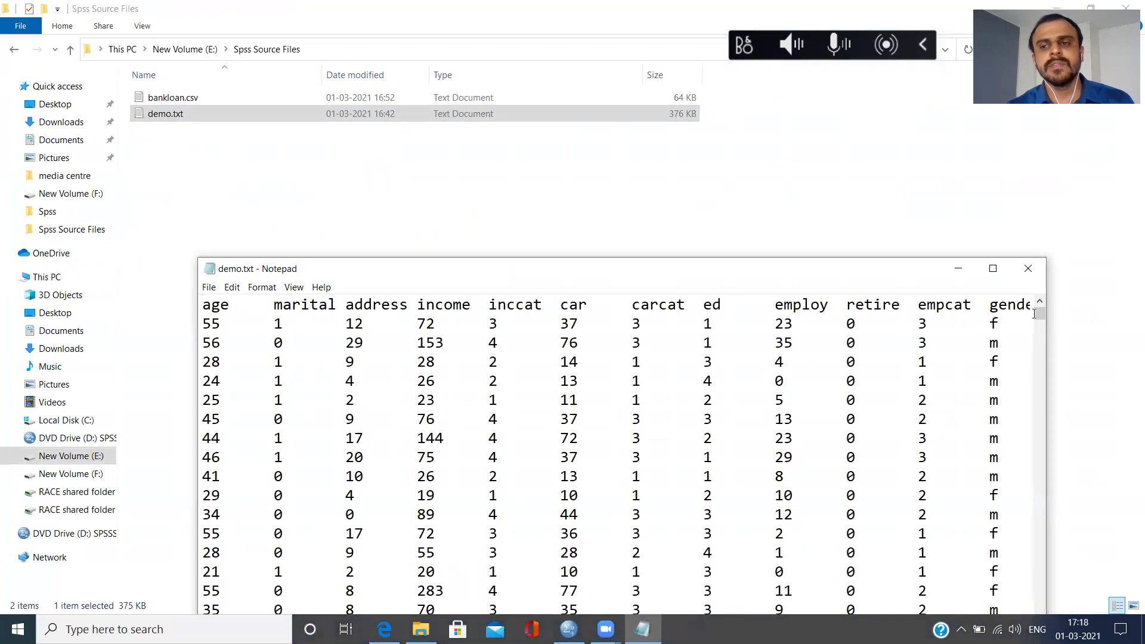
# - Maximize Notepad and select the header words and first four data rows to reveal tab separators
pyautogui.click(994, 269)
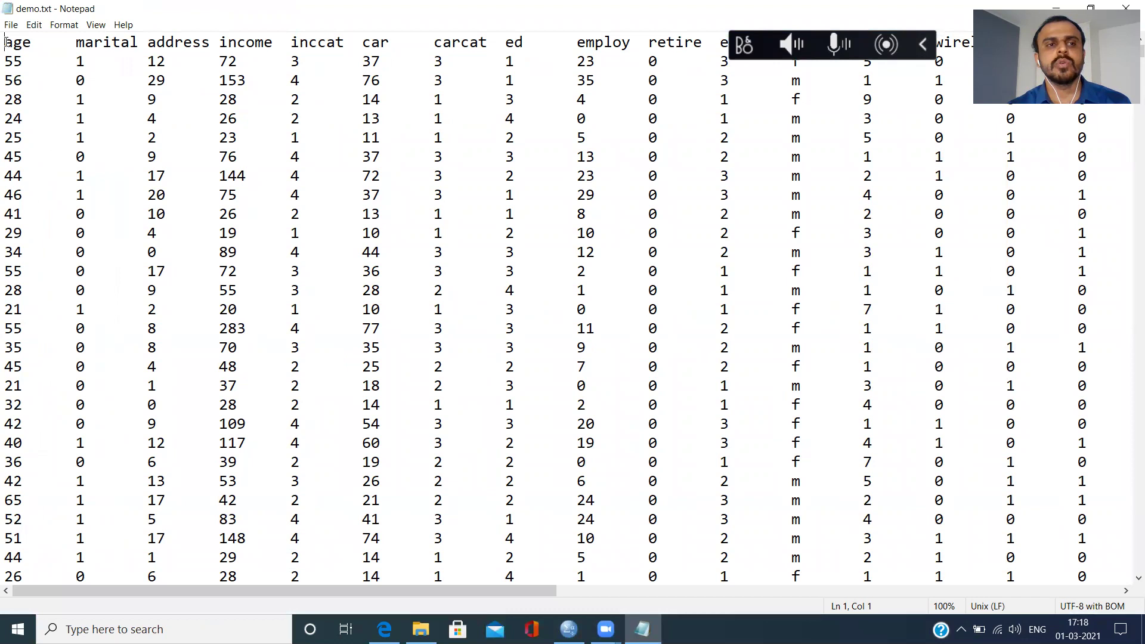
pyautogui.moveTo(5, 42); pyautogui.dragTo(582, 26)
pyautogui.click(63, 34)
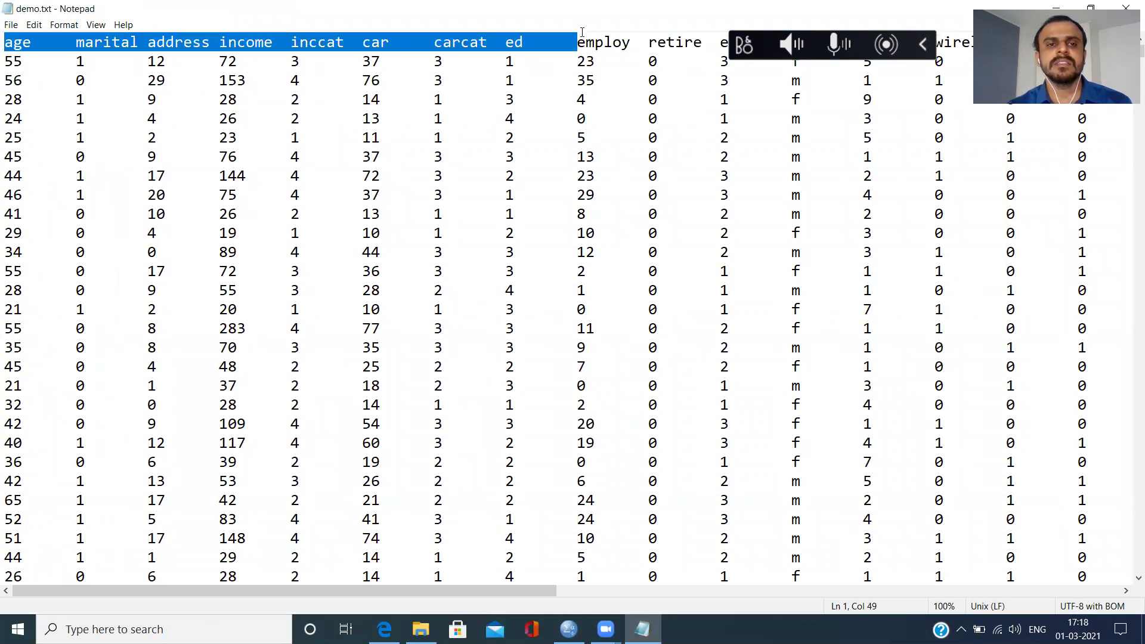
pyautogui.moveTo(583, 32); pyautogui.dragTo(641, 33)
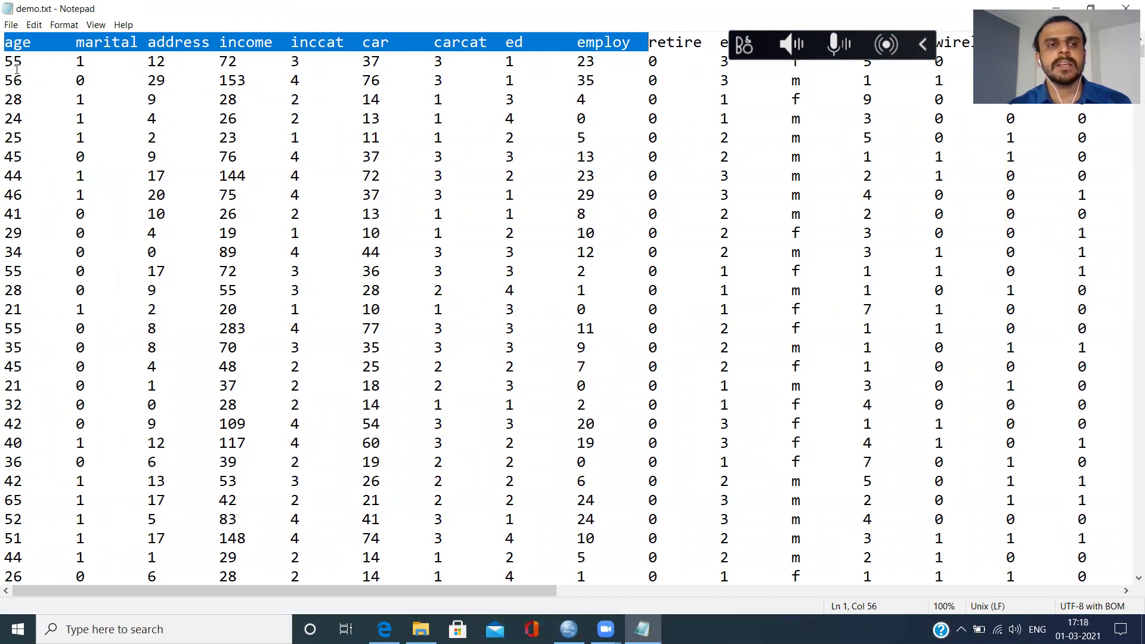
pyautogui.moveTo(6, 63); pyautogui.dragTo(259, 124)
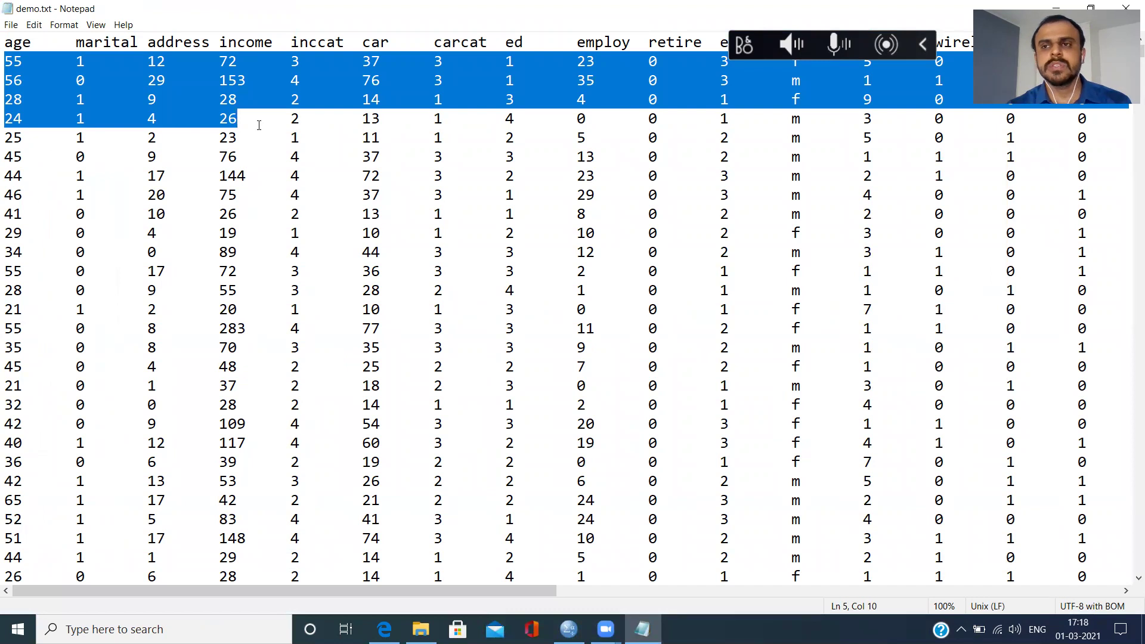
pyautogui.click(35, 46)
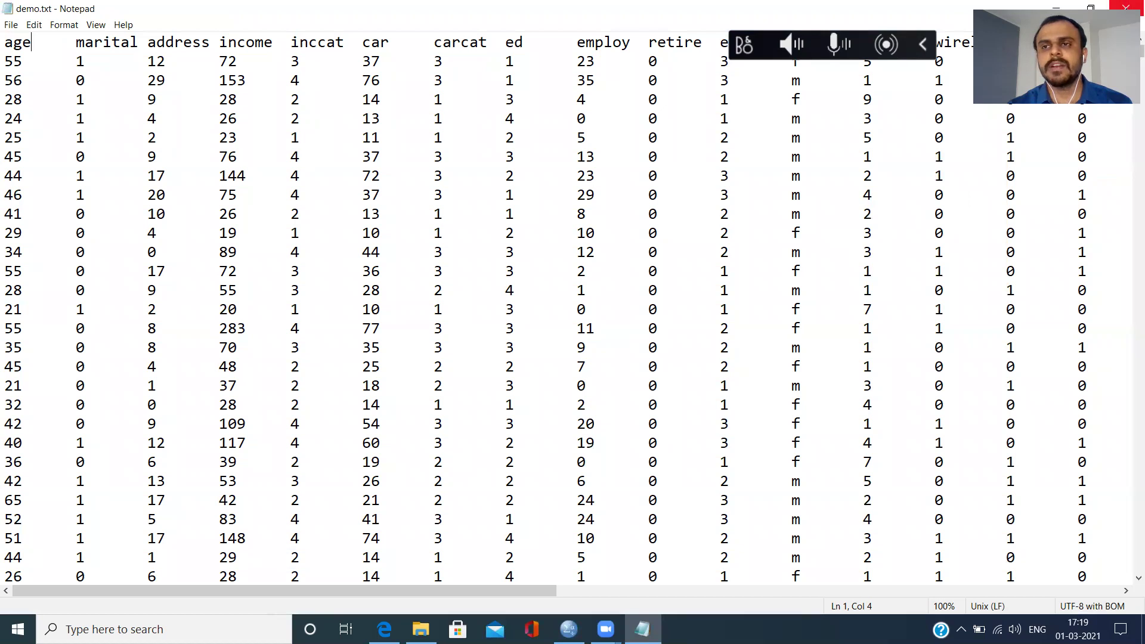
# - Close demo.txt in Notepad and switch to the empty SPSS Data Editor
pyautogui.click(1126, 8)
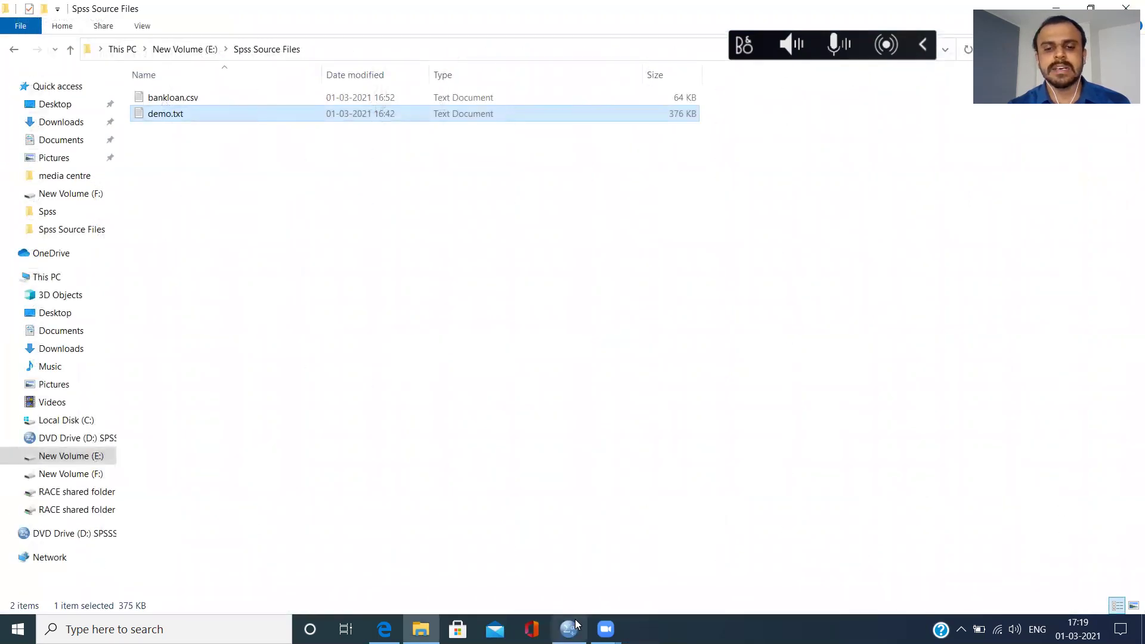
pyautogui.moveTo(569, 629)
pyautogui.click(586, 571)
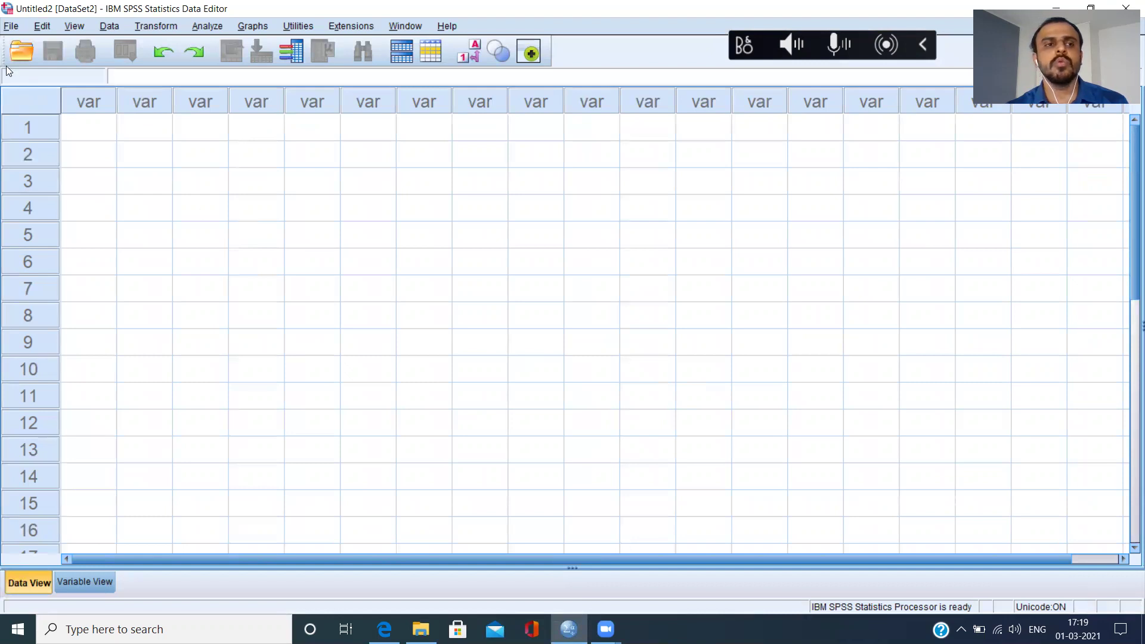
# - Choose File > Import Data > Text Data and select demo.txt.txt in Spss Source Files
pyautogui.click(11, 26)
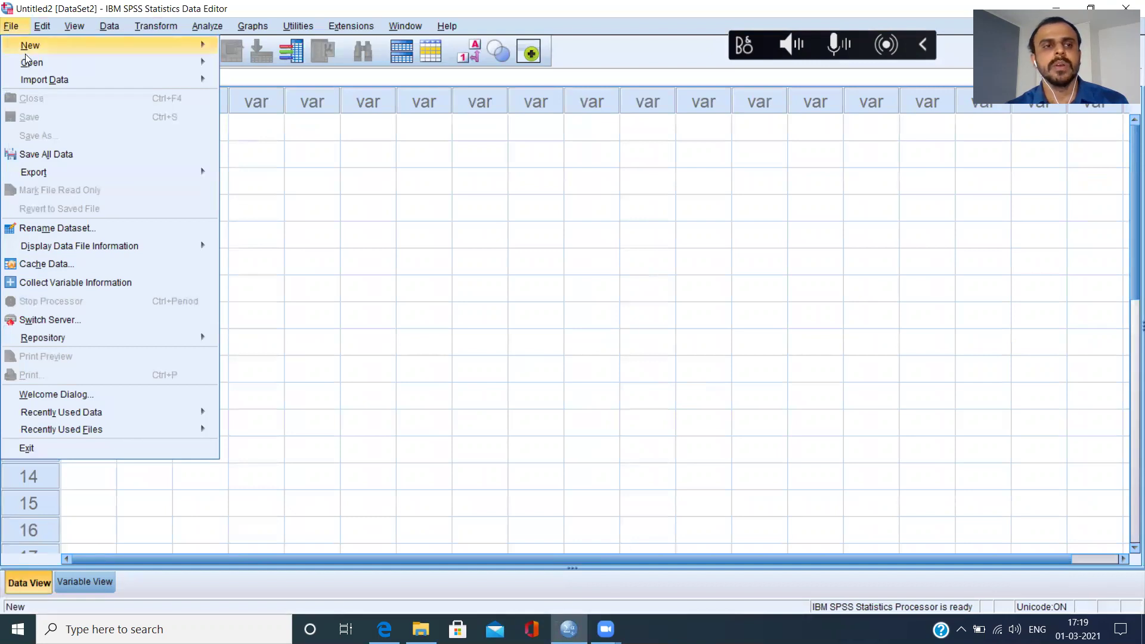
pyautogui.moveTo(34, 80)
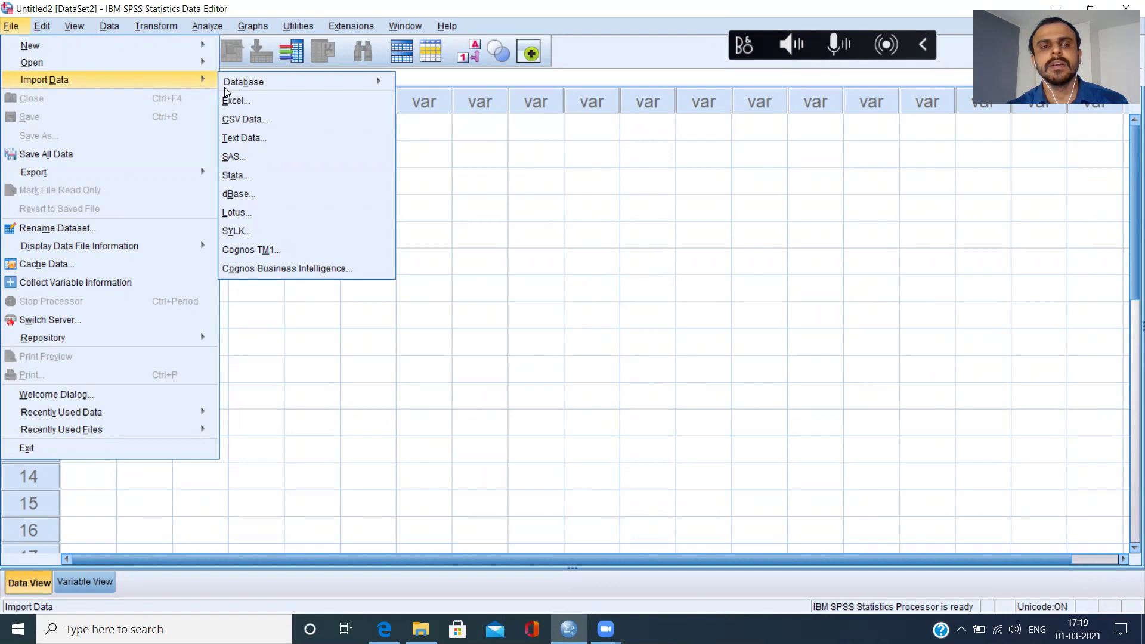
pyautogui.click(248, 143)
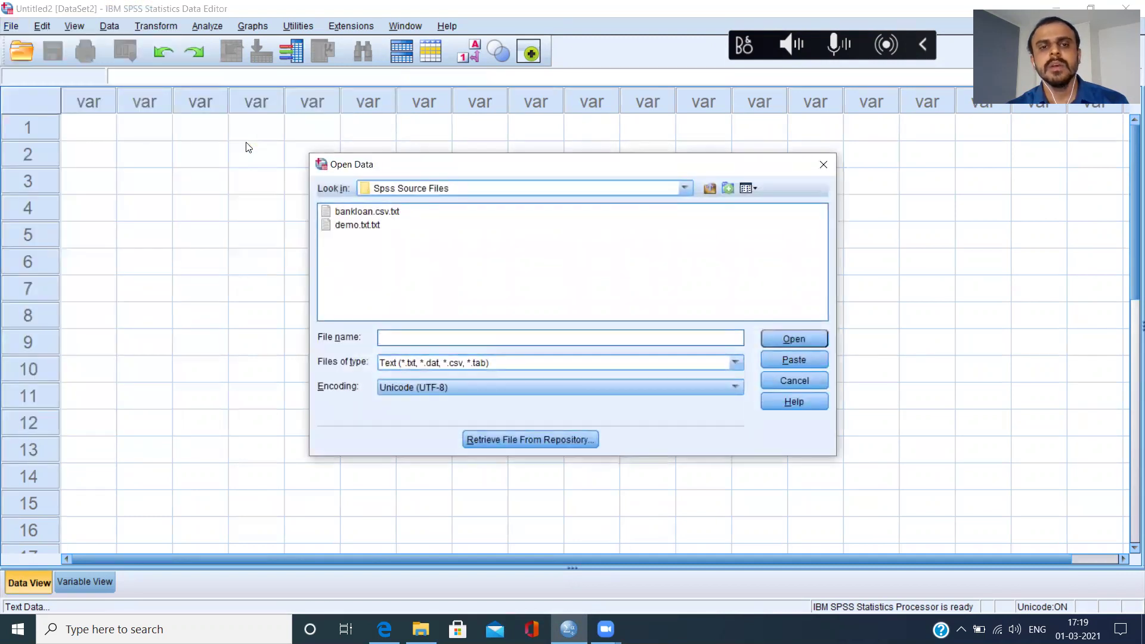
pyautogui.click(687, 189)
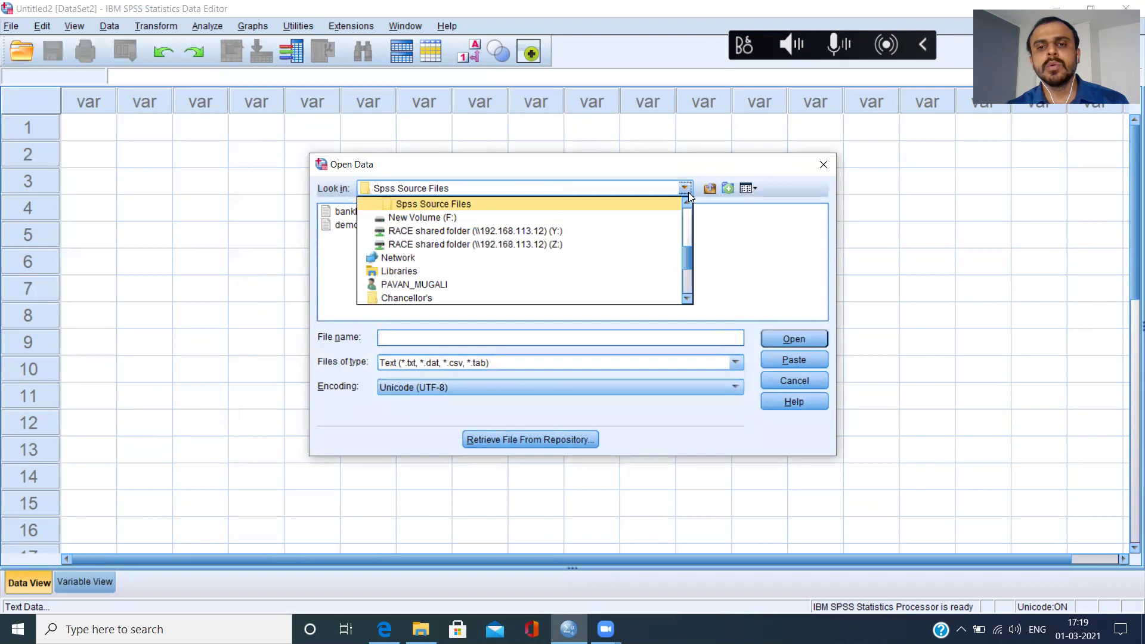
pyautogui.click(688, 201)
pyautogui.click(687, 202)
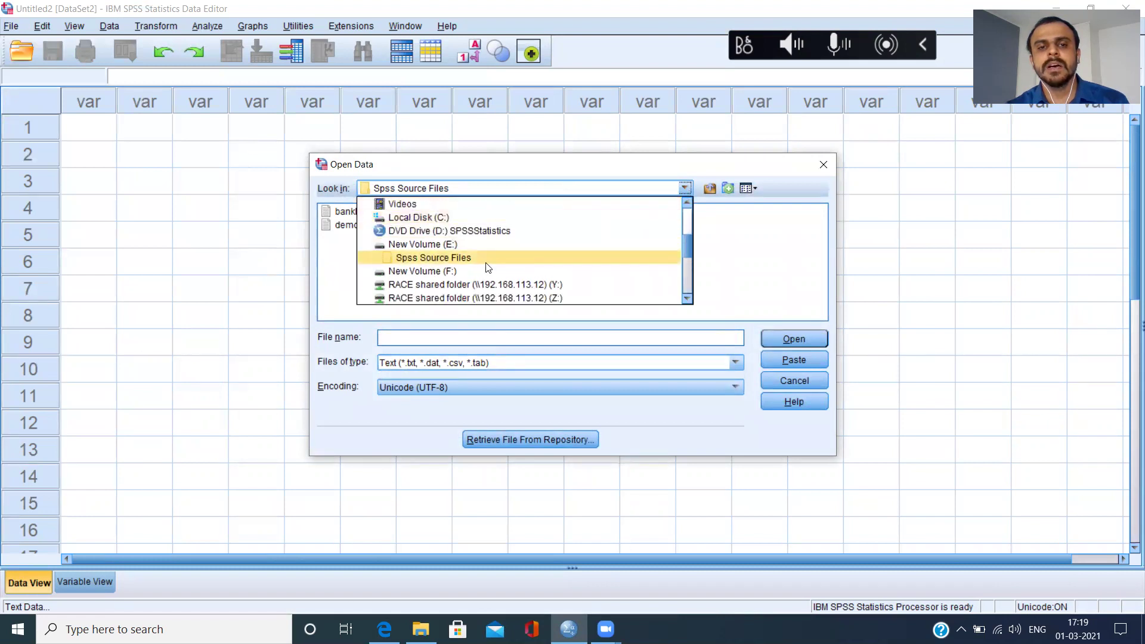
pyautogui.click(449, 263)
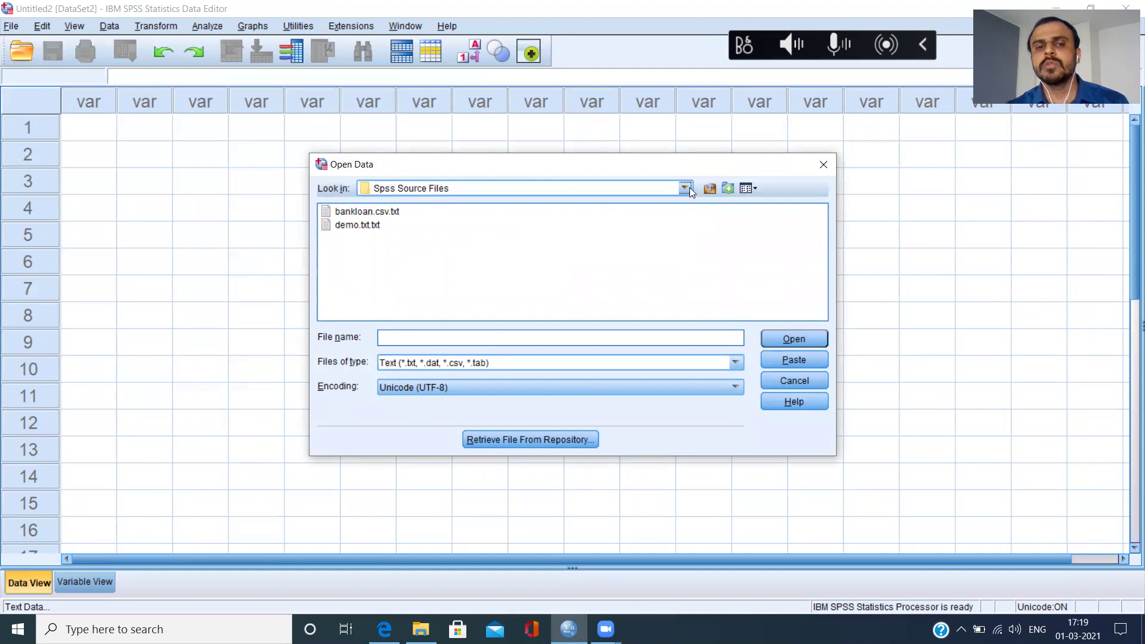
pyautogui.click(370, 230)
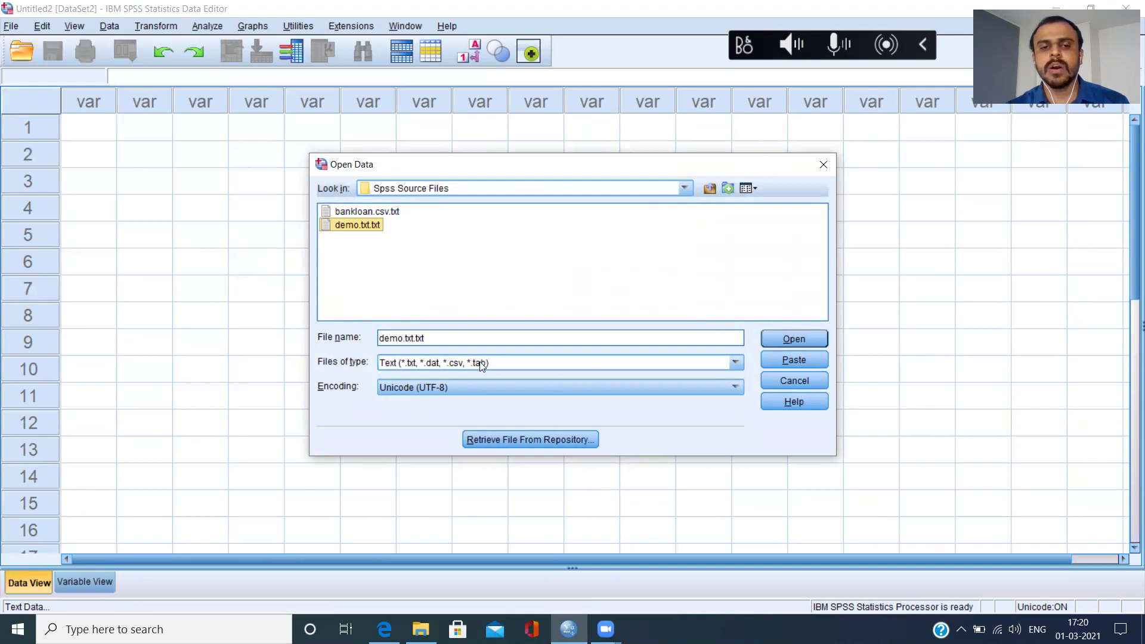
pyautogui.click(799, 345)
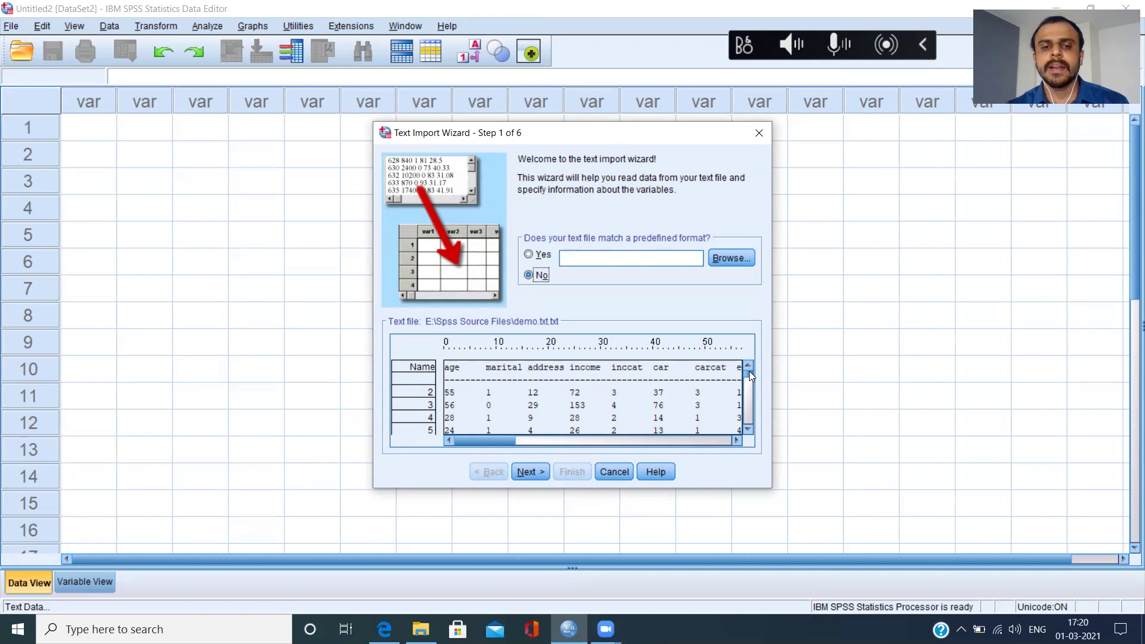
pyautogui.moveTo(749, 371)
pyautogui.mouseDown()
pyautogui.moveTo(749, 391)
pyautogui.moveTo(751, 358)
pyautogui.mouseUp()
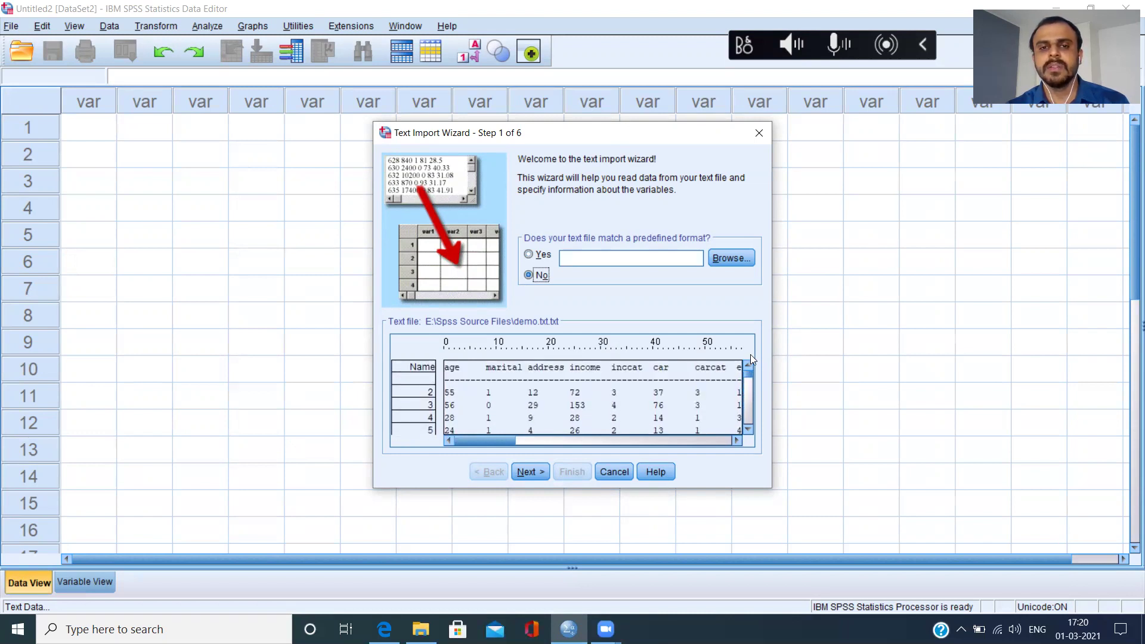
# - Go to wizard step 2 and, after trying lines 3 and 4, keep variable names on line 1
pyautogui.click(529, 473)
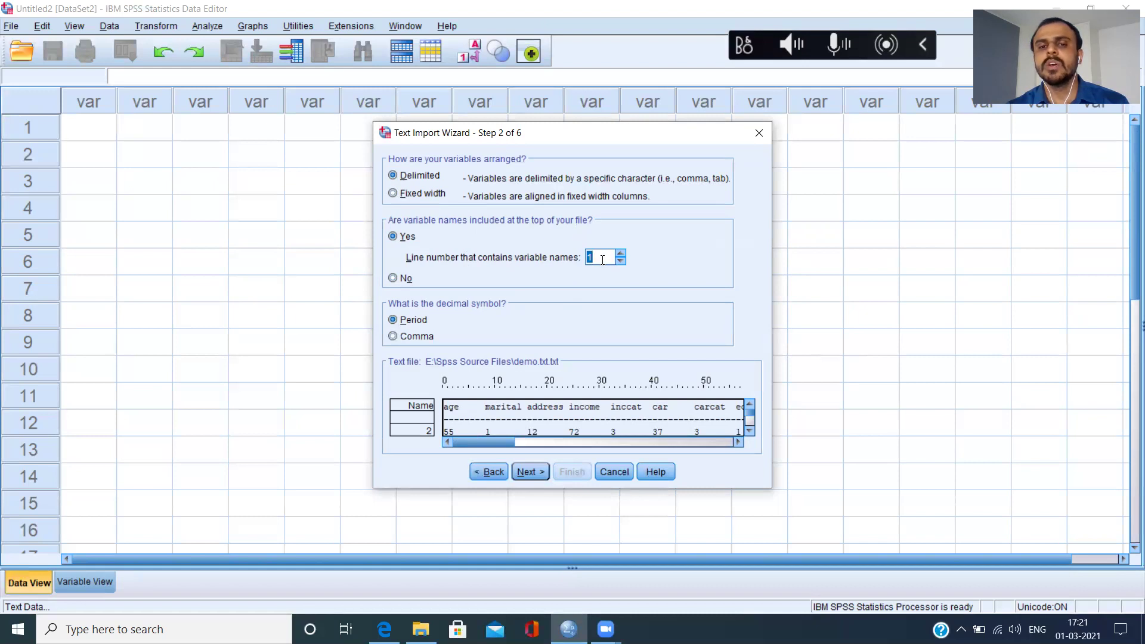
pyautogui.press('BackSpace')
pyautogui.write('3')
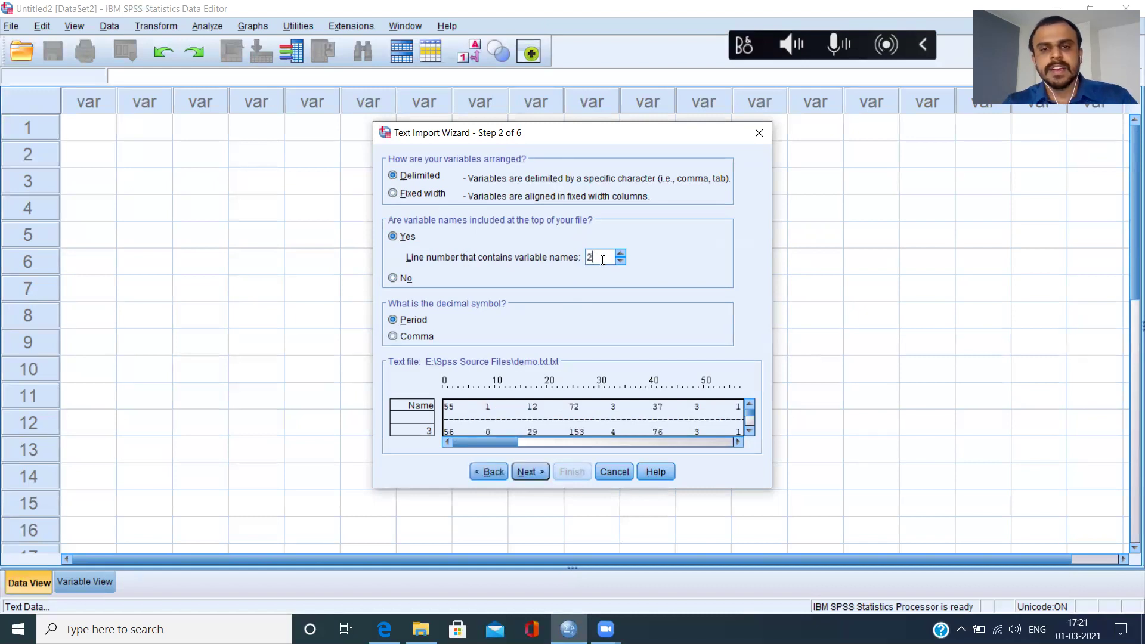
pyautogui.press('BackSpace')
pyautogui.write('4')
pyautogui.press('BackSpace')
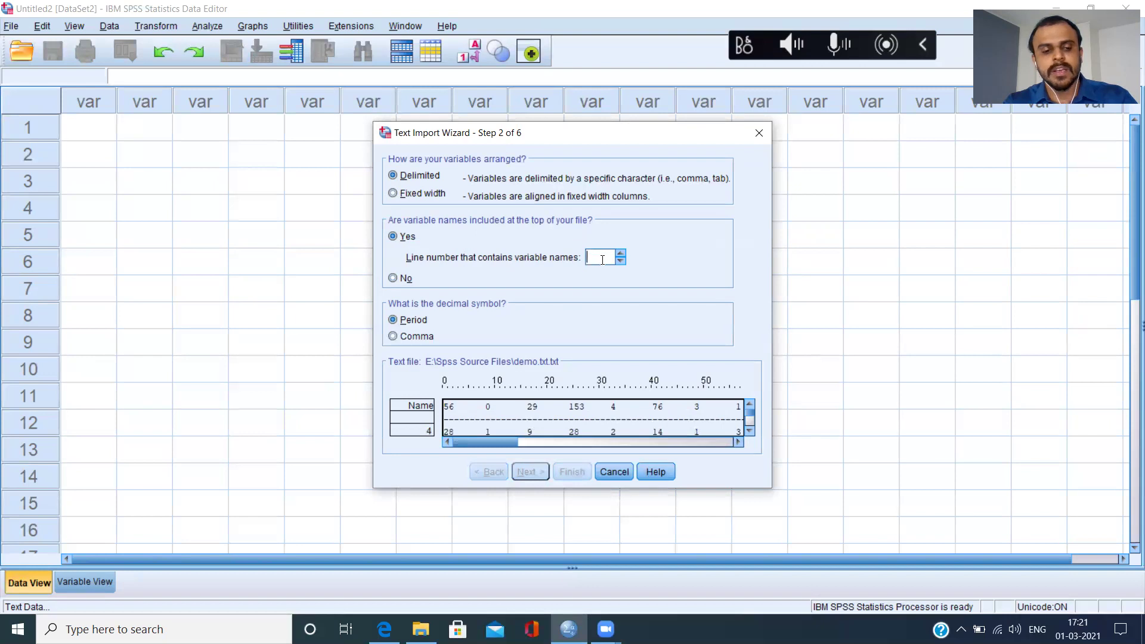
pyautogui.write('1')
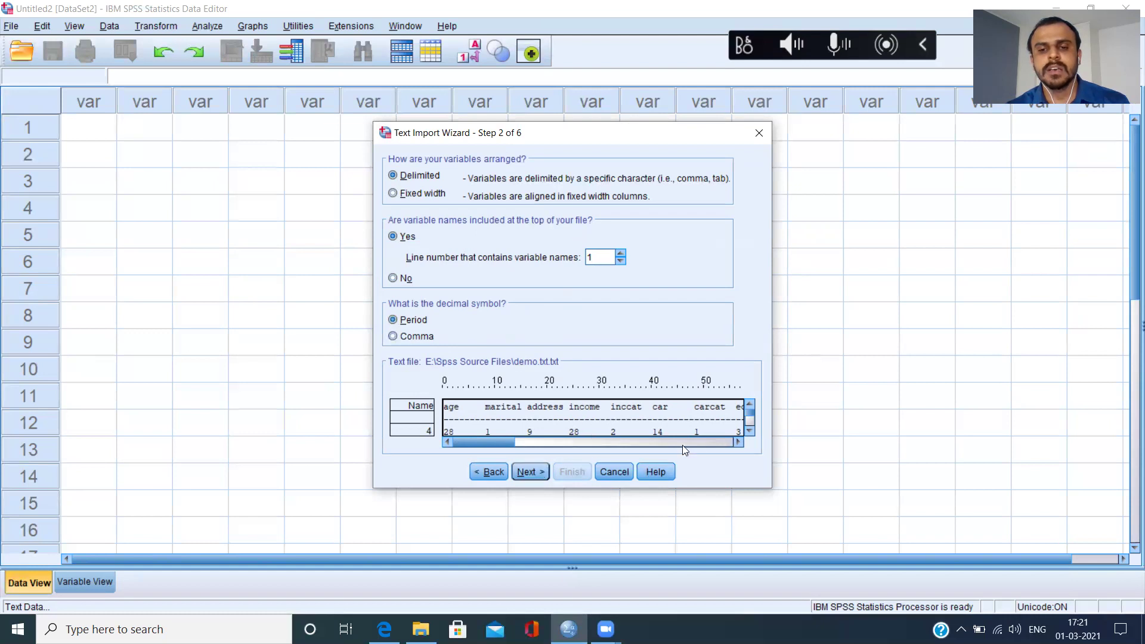
pyautogui.click(751, 427)
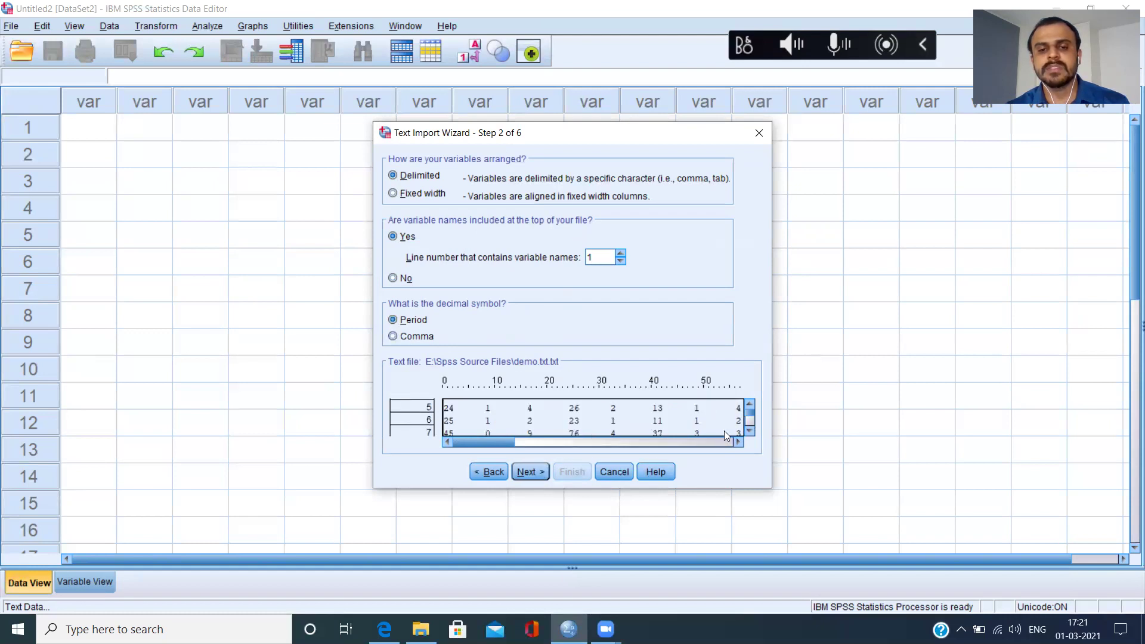
# - Go to wizard step 3 and set the first case of data to begin on line 2
pyautogui.click(533, 476)
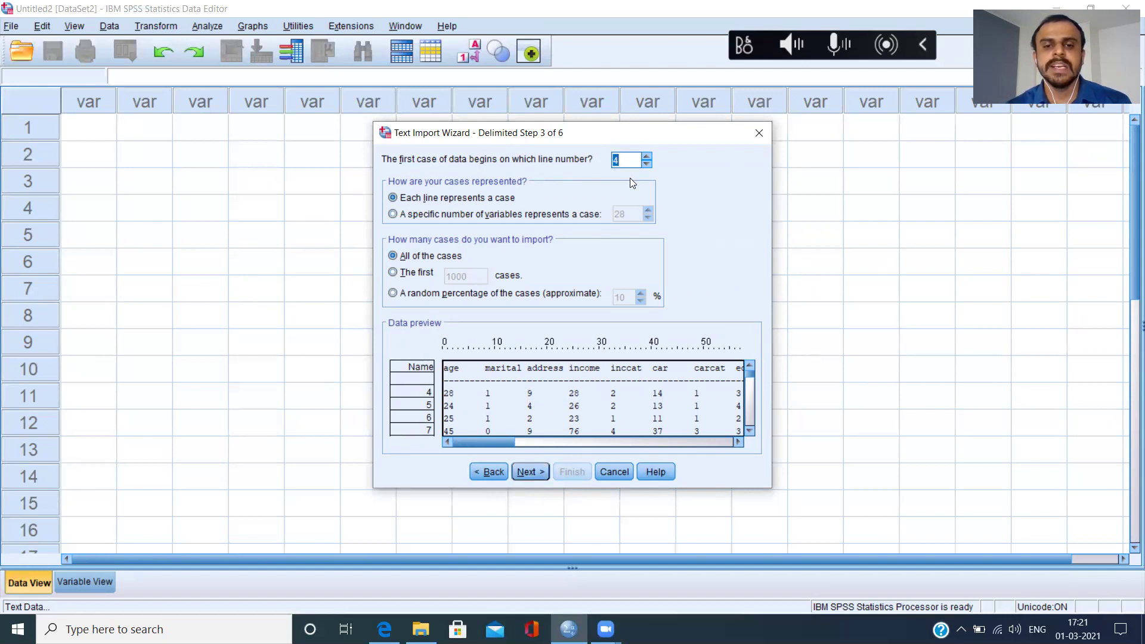
pyautogui.write('2')
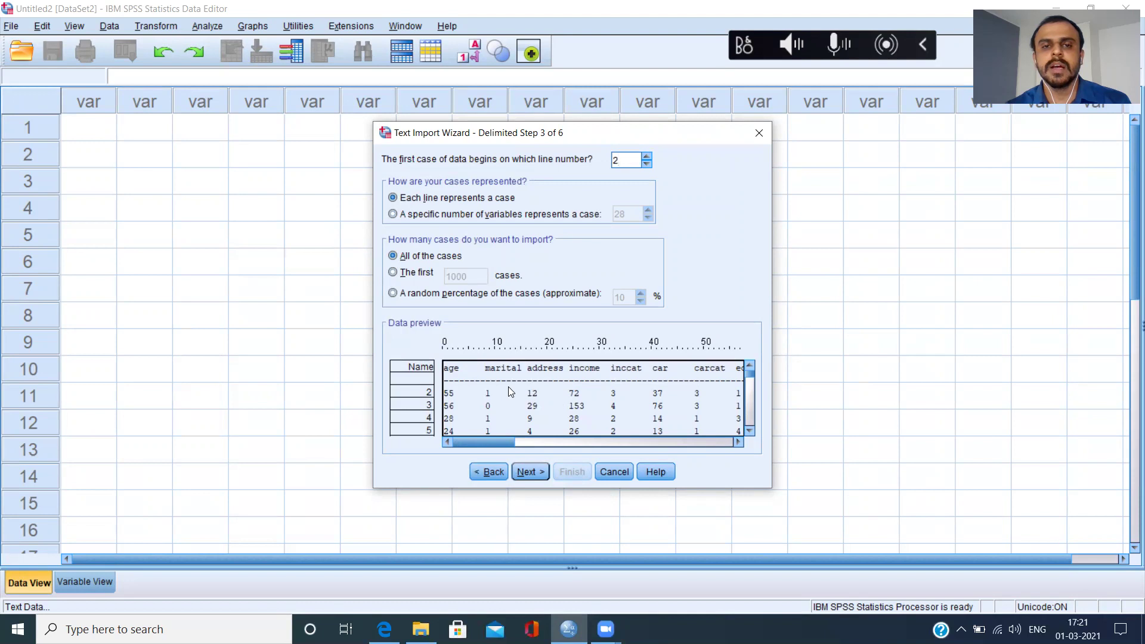
# - Advance to Delimited step 4, where Tab is the delimiter
pyautogui.click(527, 472)
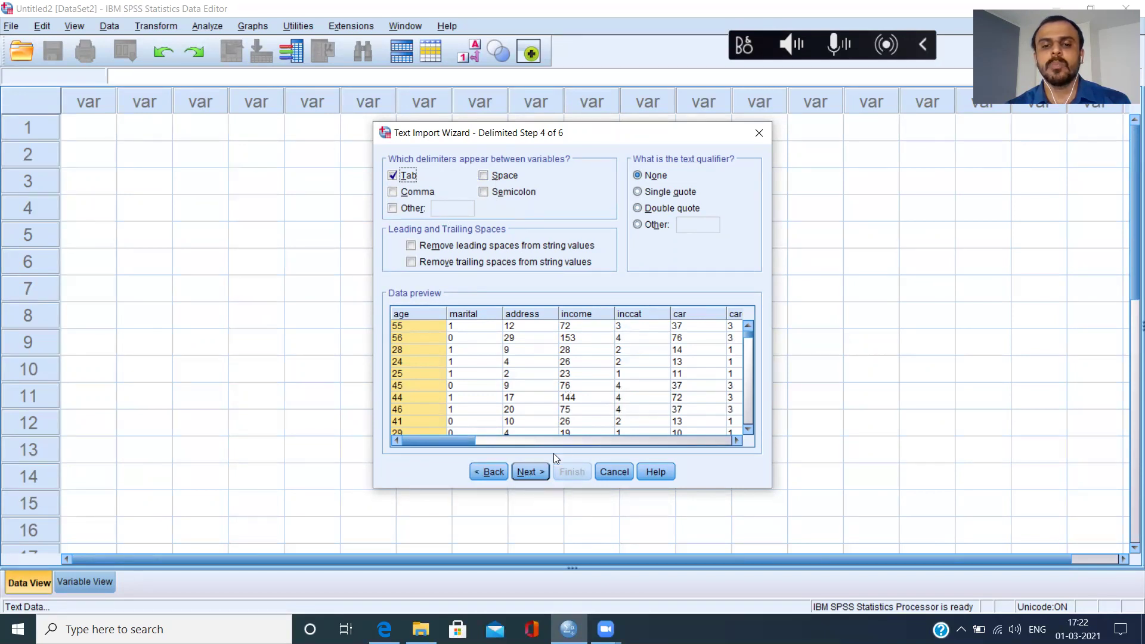
# - Go to step 5, inspect the marital and age variable settings, then advance to step 6
pyautogui.click(538, 474)
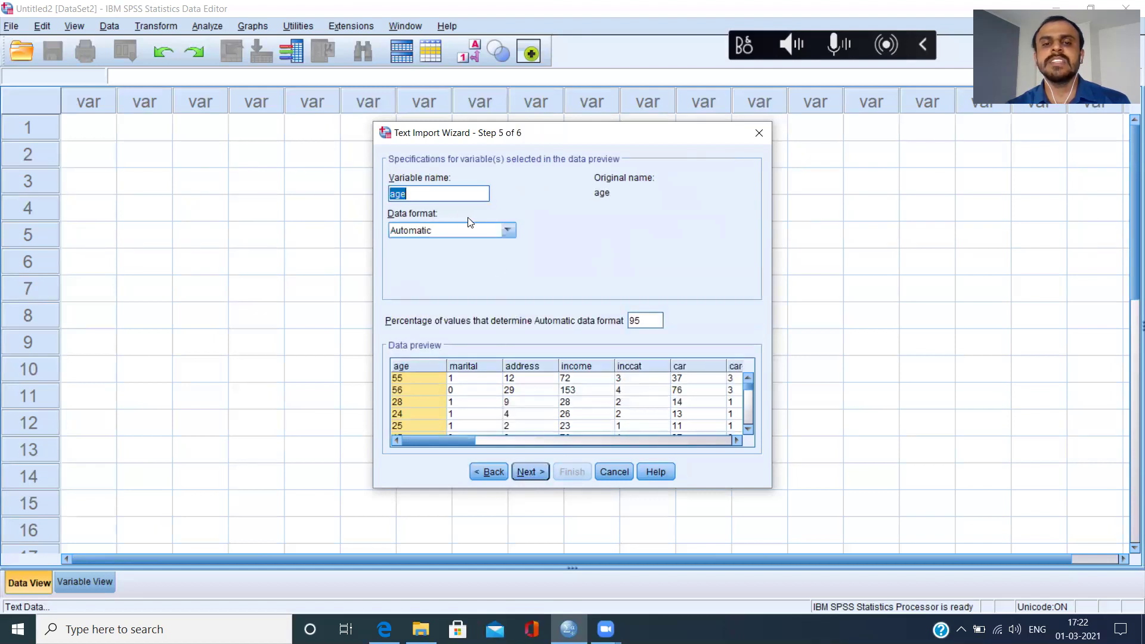
pyautogui.click(473, 363)
pyautogui.click(423, 369)
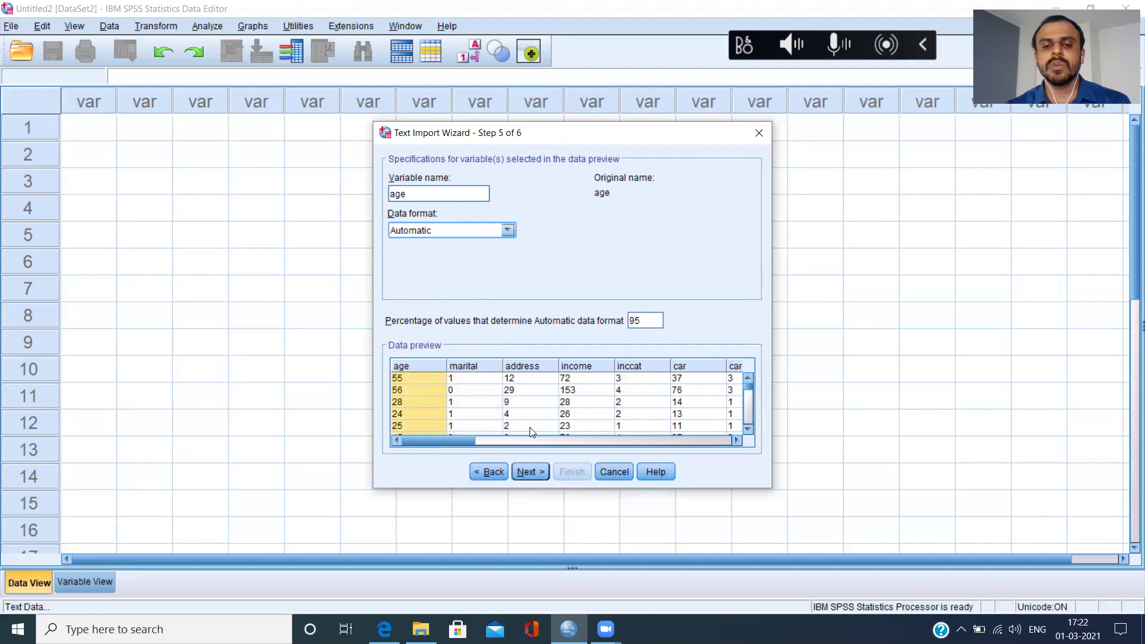
pyautogui.click(529, 472)
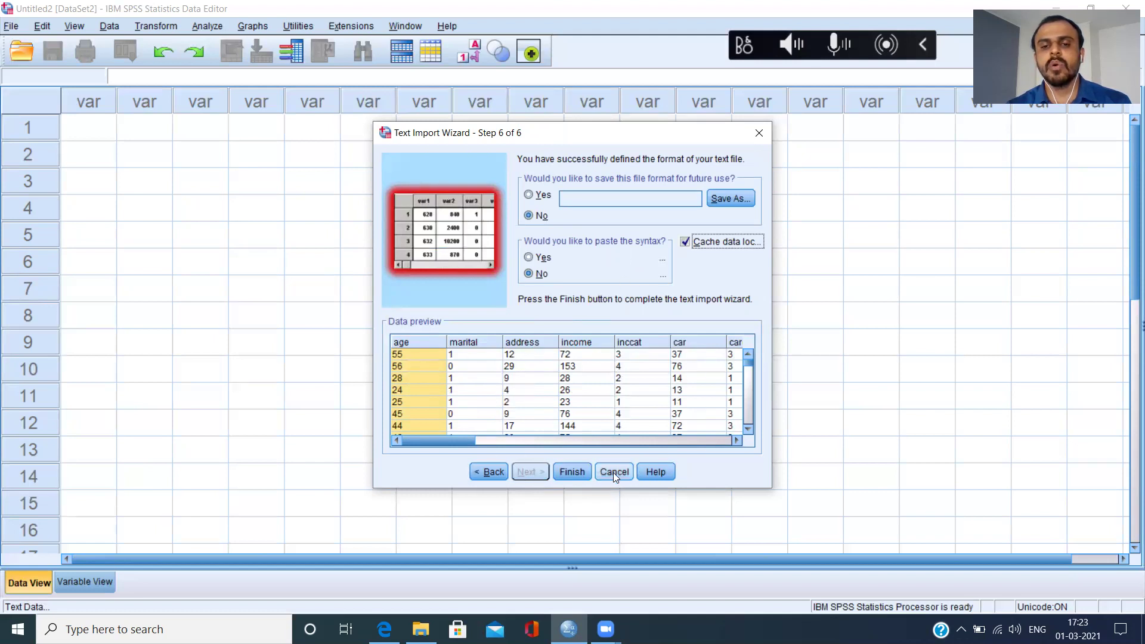
# - Finish the import, then select the age through ed columns and the first three age values
pyautogui.click(572, 472)
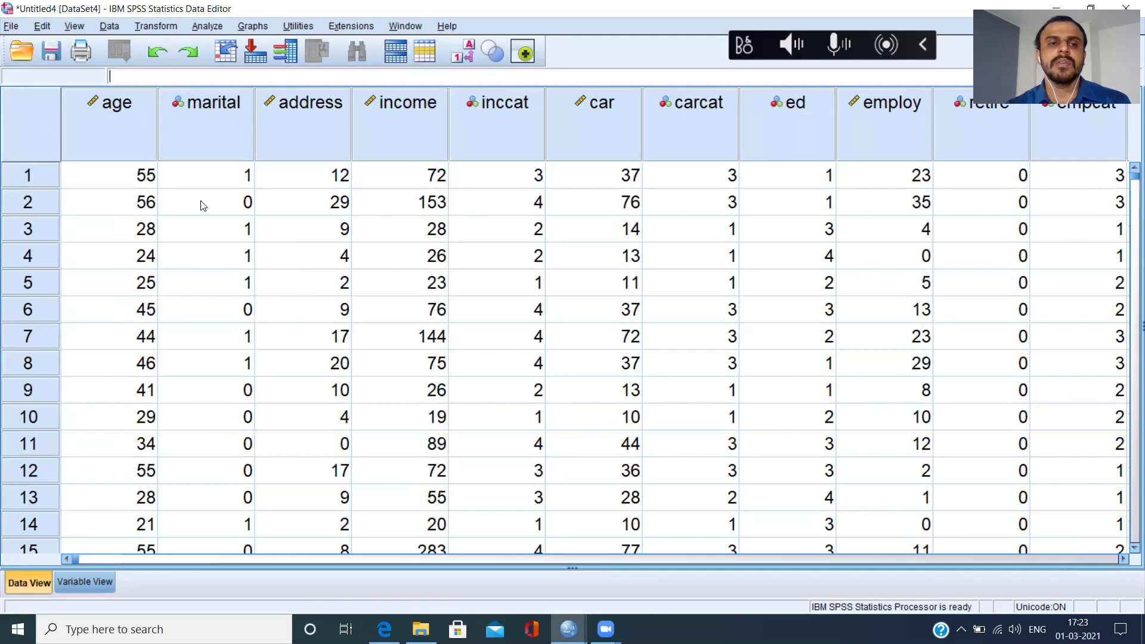
pyautogui.click(143, 149)
pyautogui.click(220, 137)
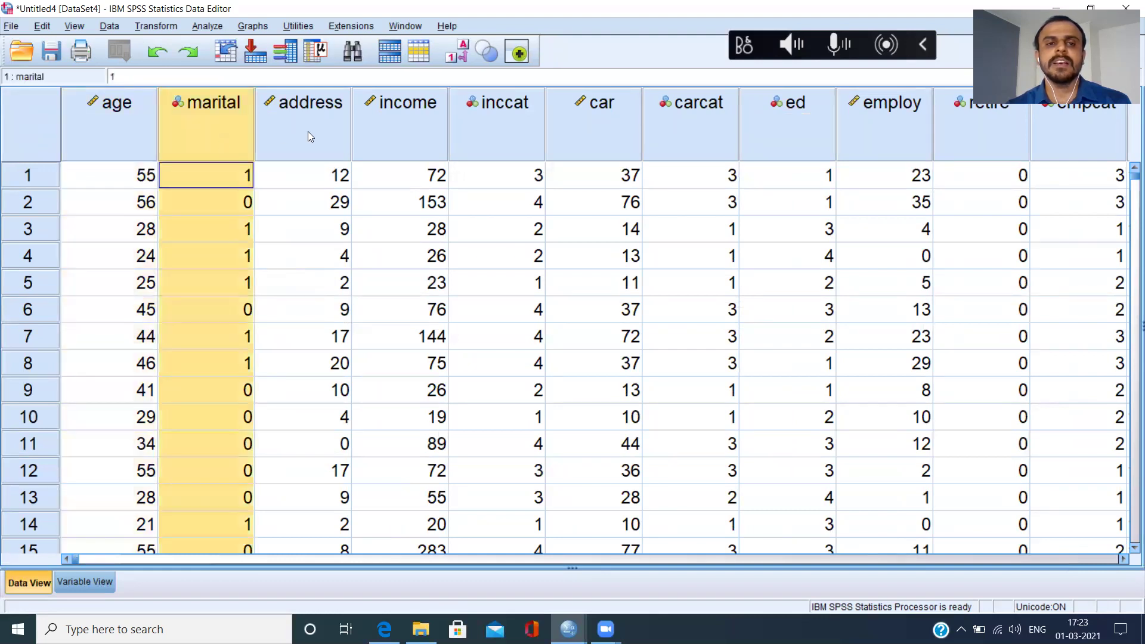
pyautogui.click(309, 132)
pyautogui.click(398, 125)
pyautogui.click(501, 127)
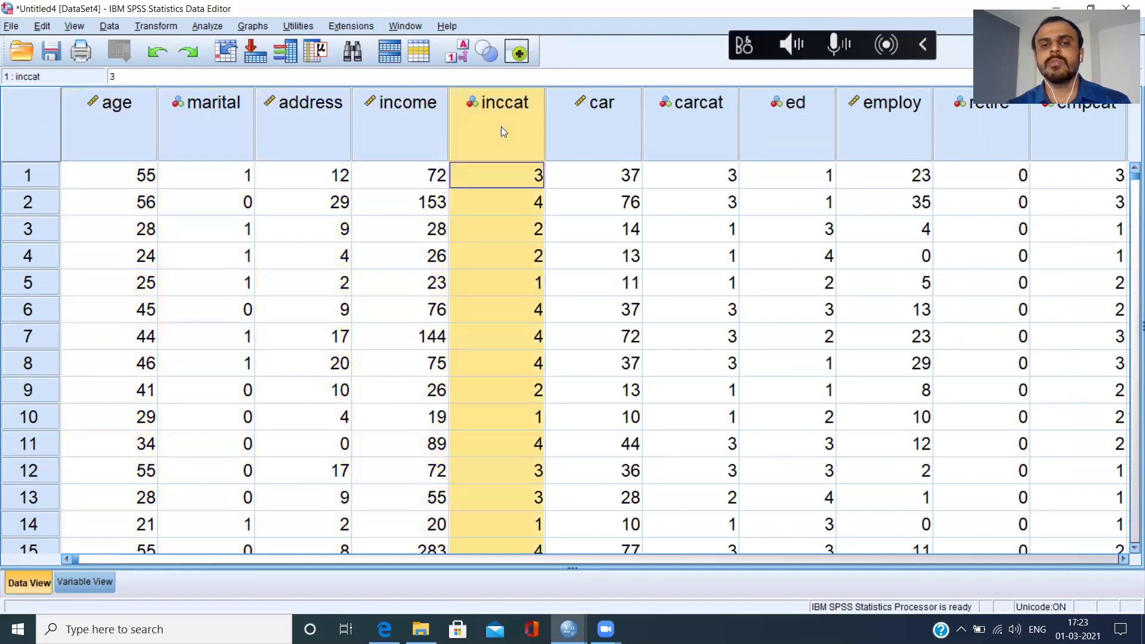
pyautogui.click(614, 126)
pyautogui.click(713, 126)
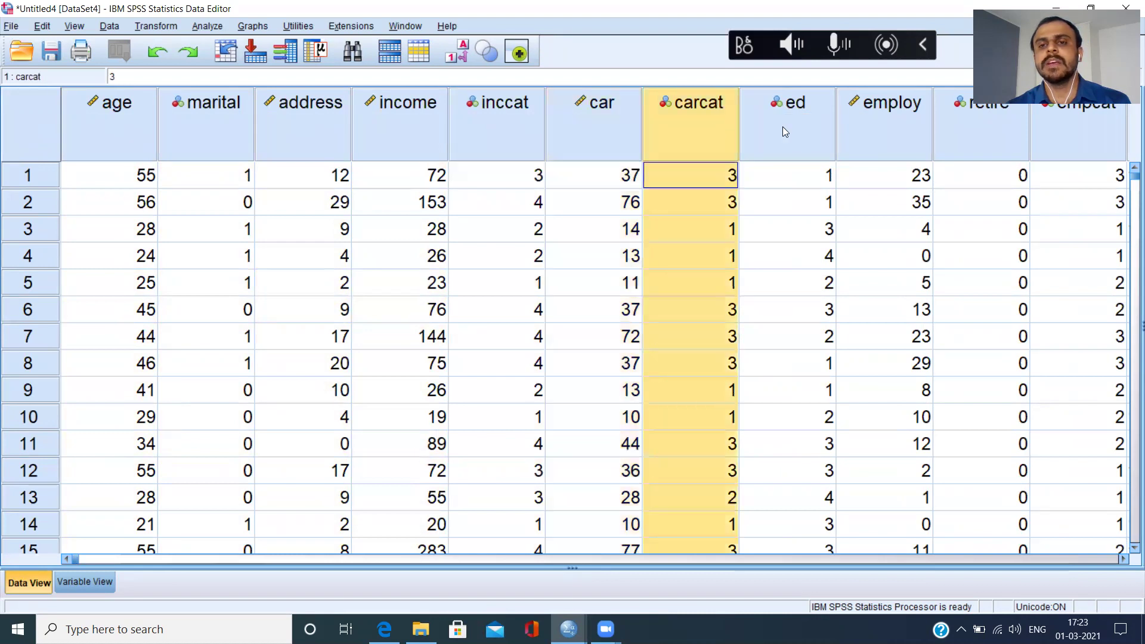
pyautogui.click(783, 127)
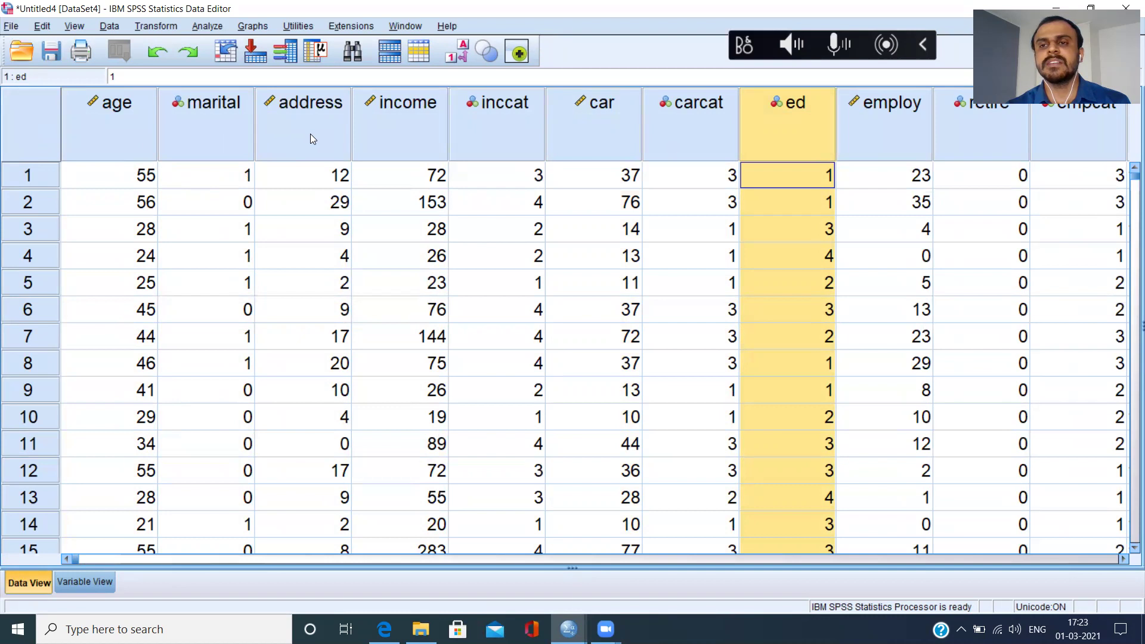
pyautogui.moveTo(109, 179); pyautogui.dragTo(110, 227)
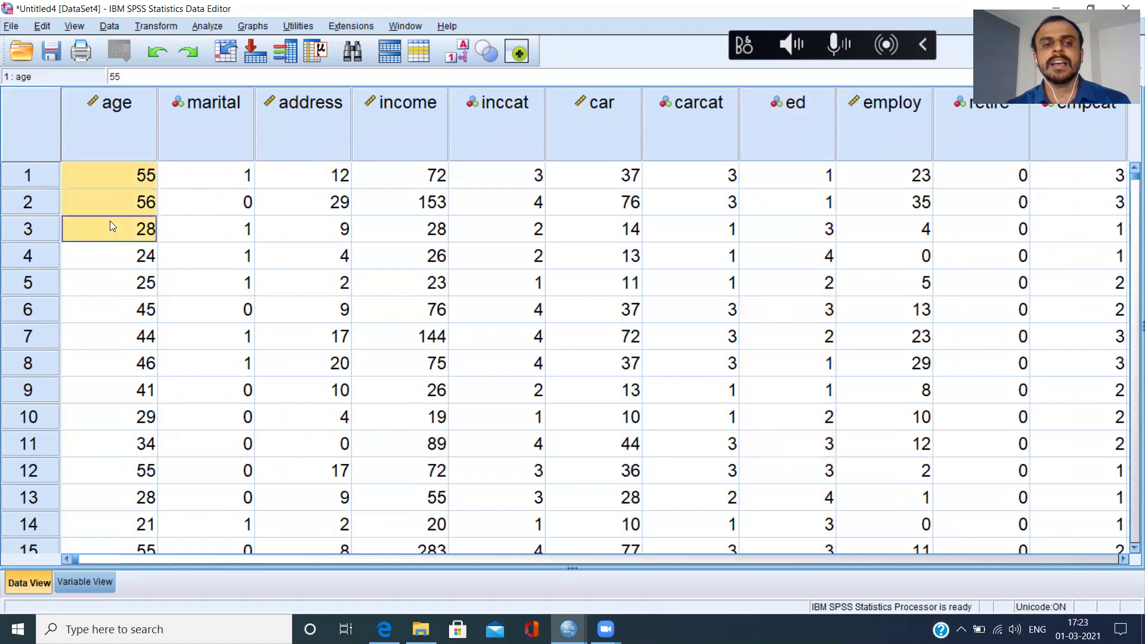